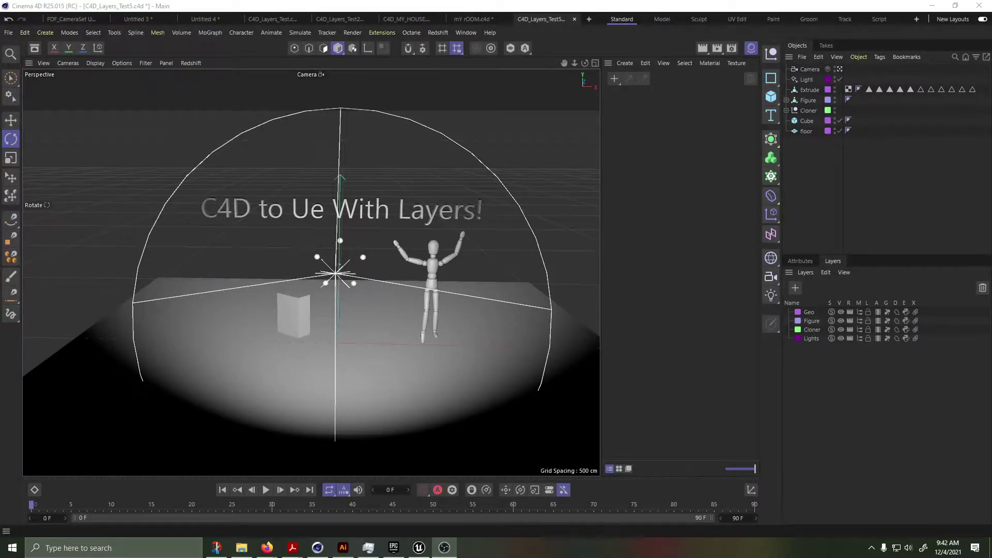
# - In Unreal, hide two layers and the Lights layer, then show Lights again
pyautogui.click(419, 548)
pyautogui.click(771, 54)
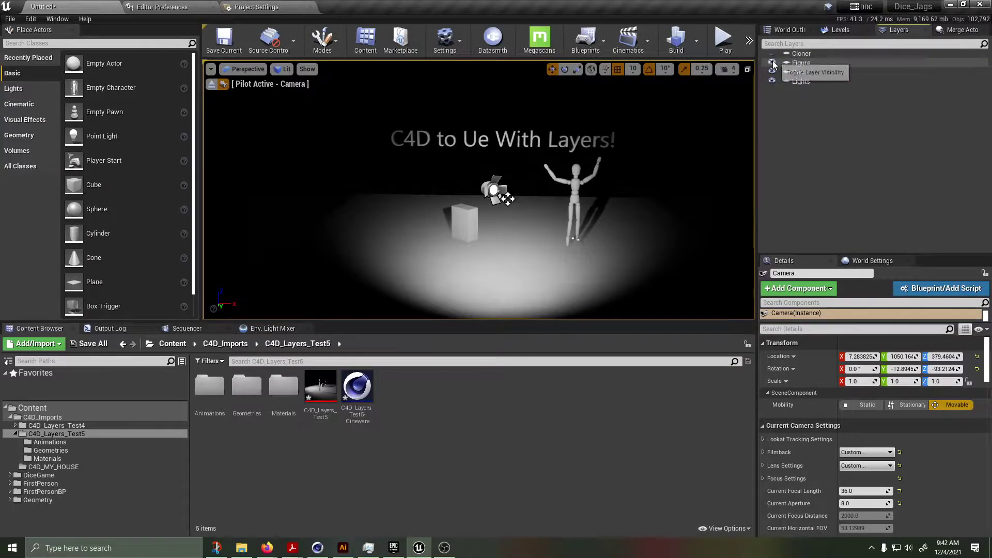
pyautogui.click(772, 72)
pyautogui.click(772, 81)
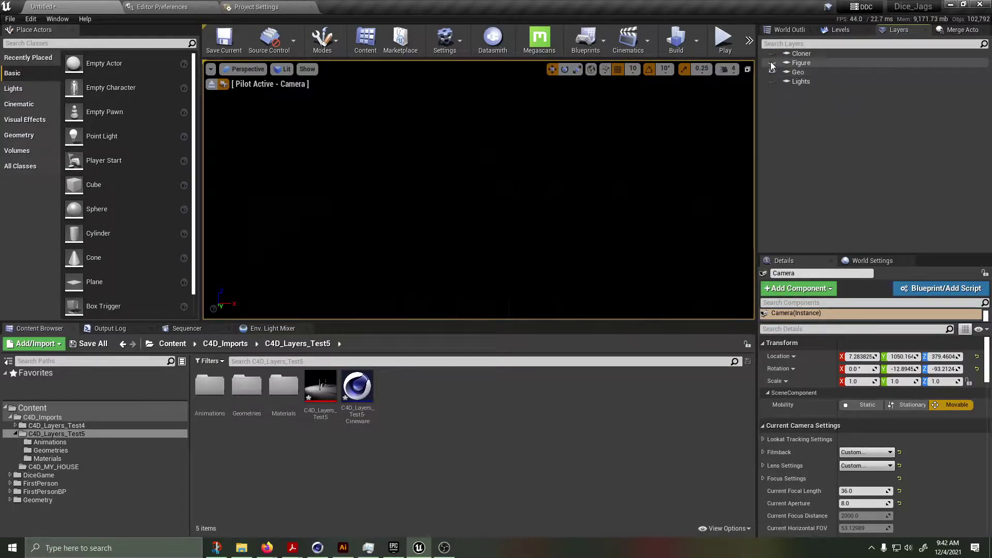
pyautogui.click(772, 82)
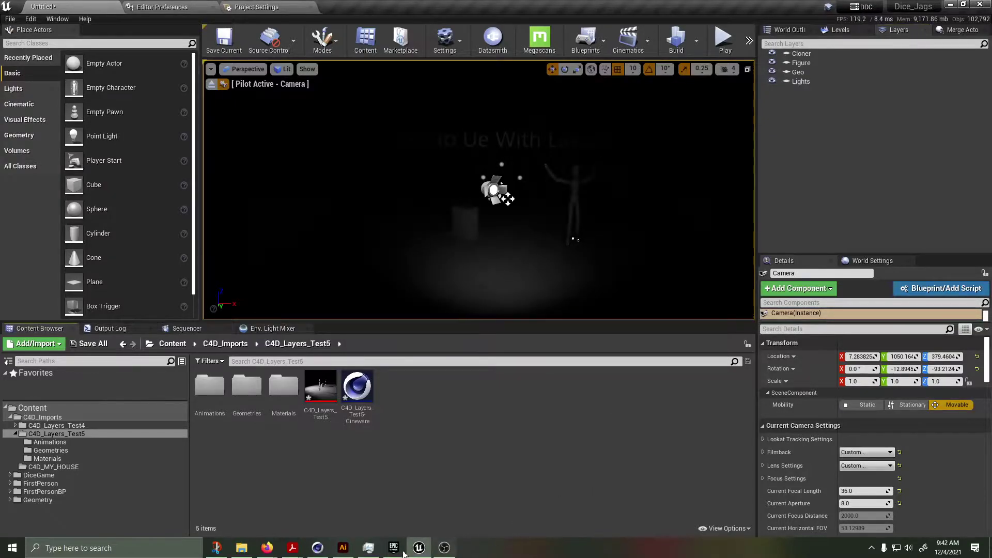
# - In Cinema 4D, select Floor, Cube, Cloner (revealing Sphere 0–4) and Figure
pyautogui.hotkey('alt', 'Tab')
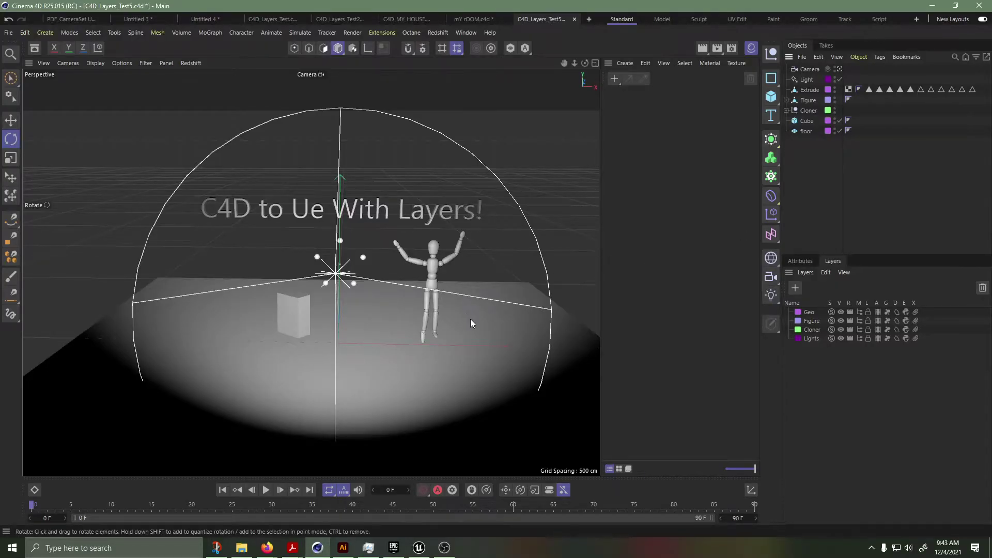
pyautogui.click(471, 319)
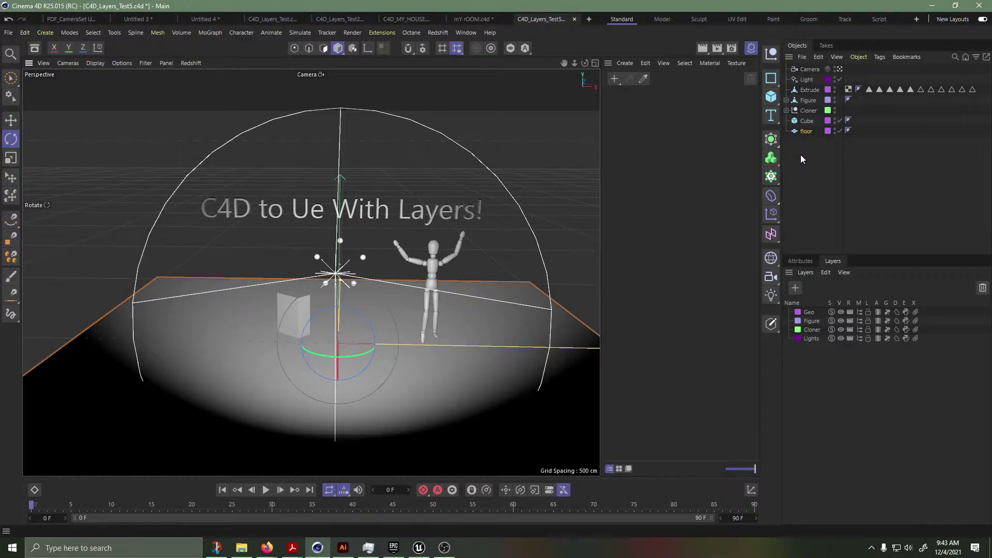
pyautogui.click(282, 320)
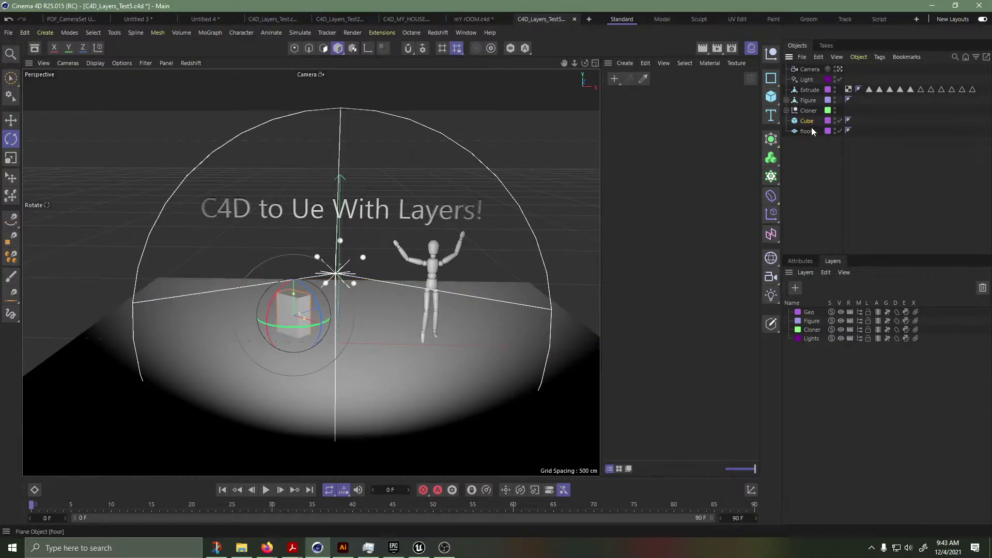
pyautogui.click(805, 114)
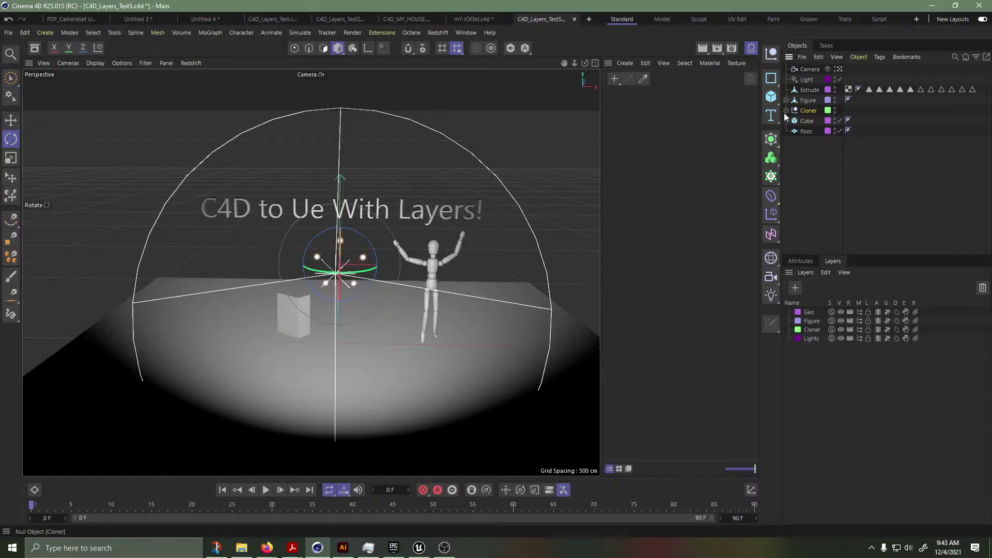
pyautogui.click(808, 100)
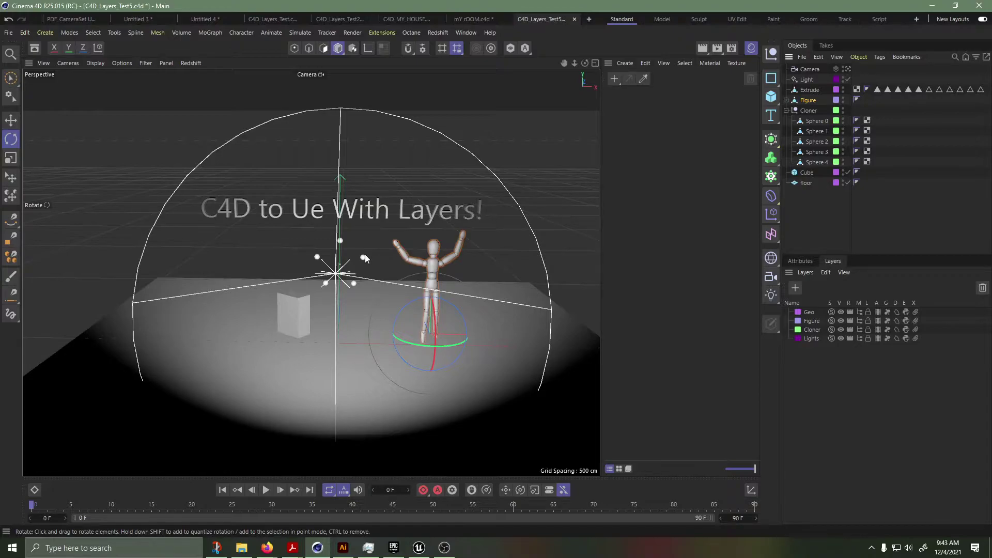
# - Clear the selection, hide the Material Manager and select the scene camera
pyautogui.click(365, 255)
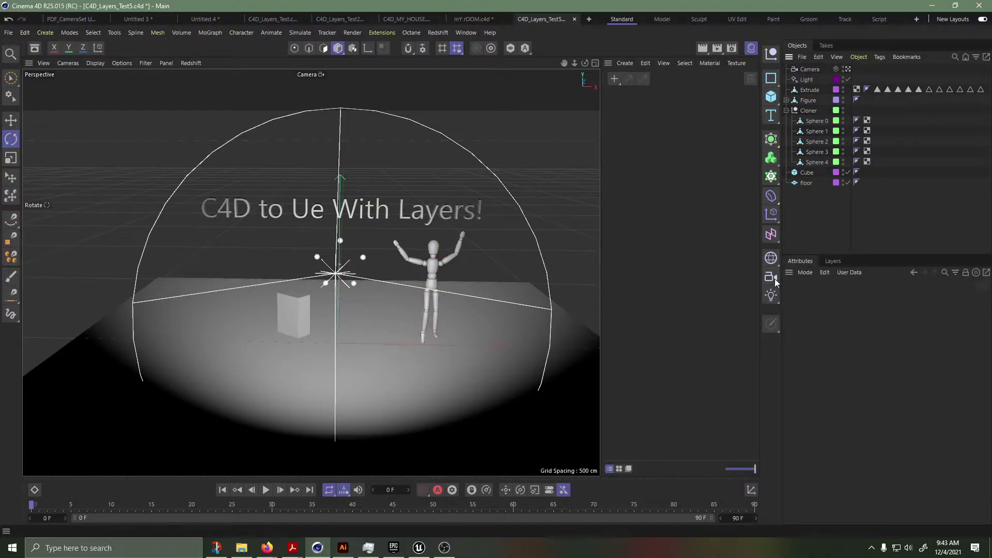
pyautogui.click(750, 49)
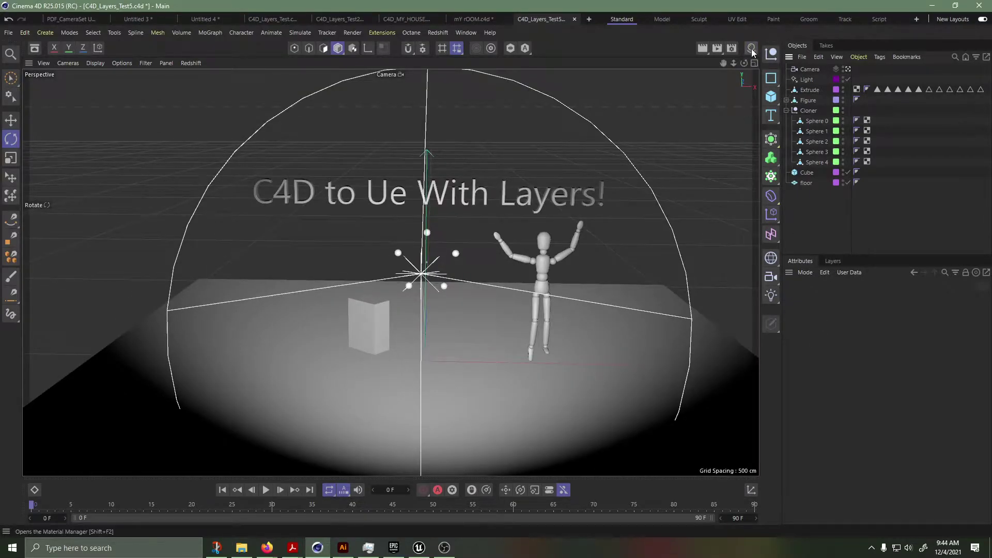
pyautogui.click(809, 70)
# - Add a layer named Camera and assign the camera object to it
pyautogui.click(831, 262)
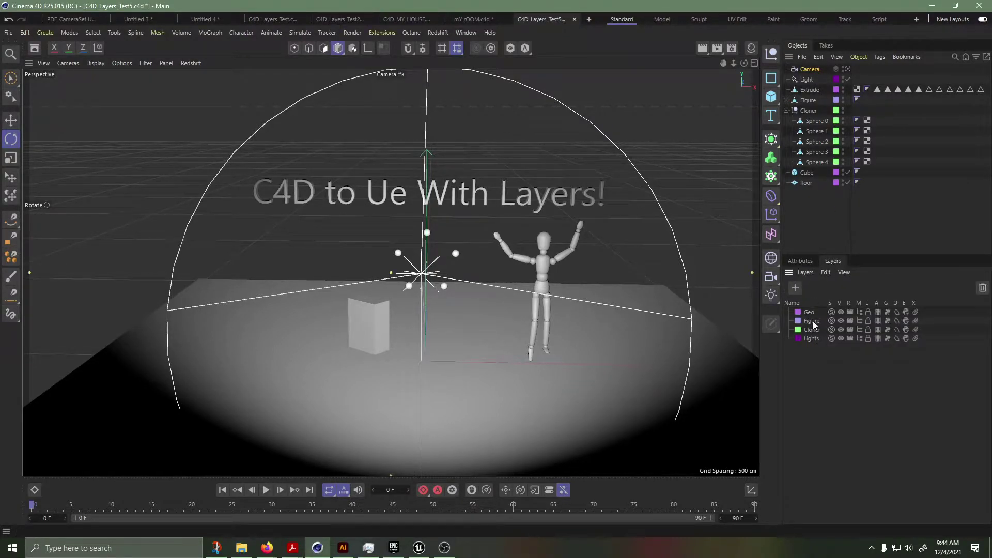
pyautogui.click(795, 288)
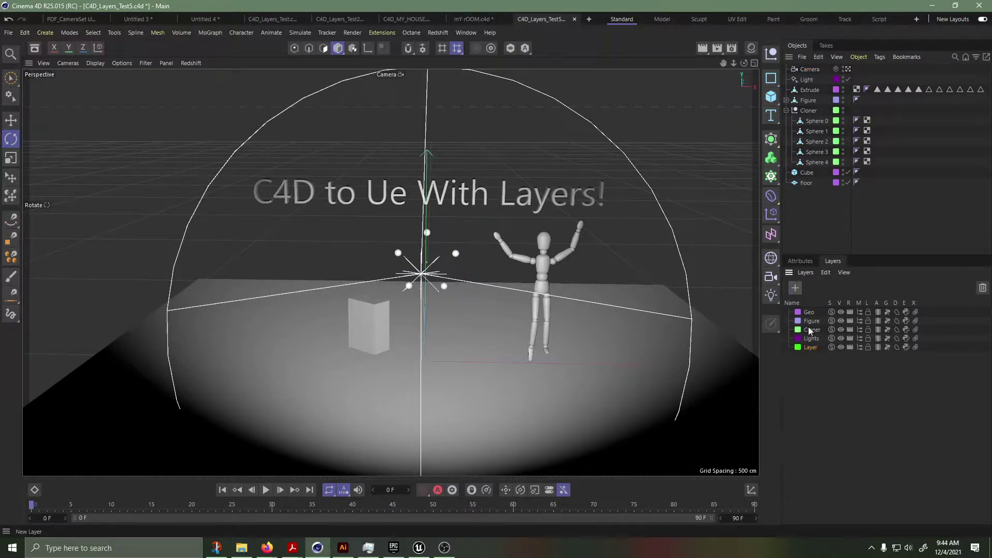
pyautogui.doubleClick(812, 348)
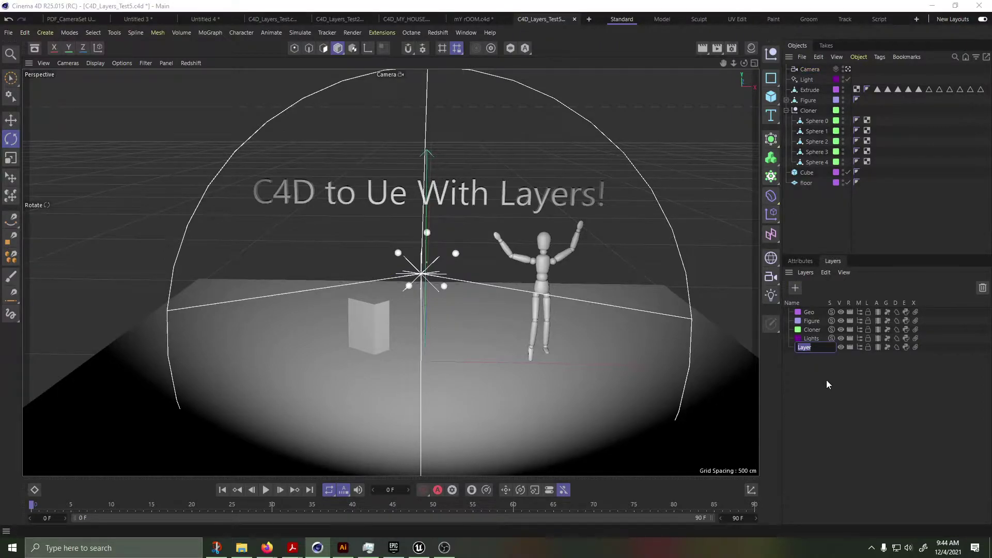
pyautogui.write('Camera')
pyautogui.press('Return')
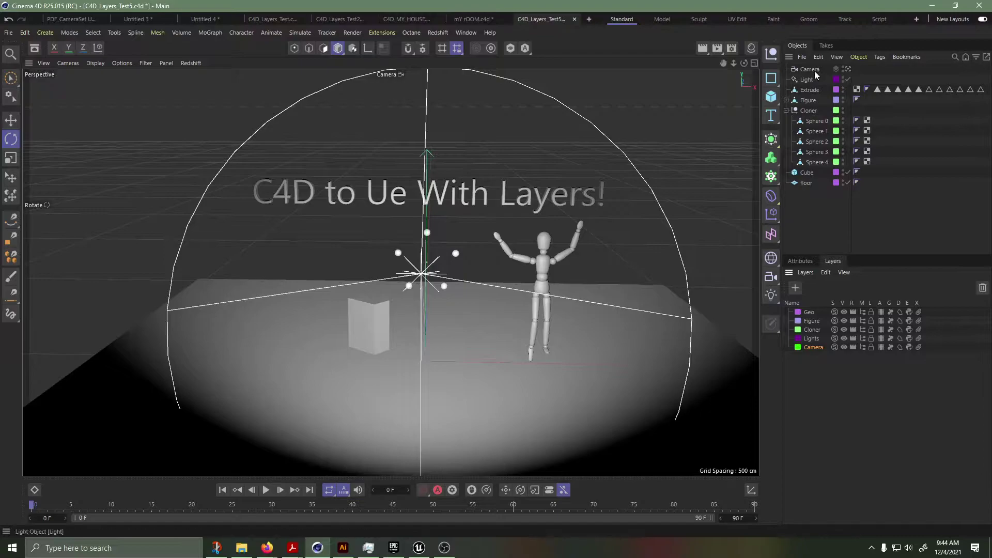
pyautogui.moveTo(810, 69)
pyautogui.mouseDown()
pyautogui.moveTo(820, 292)
pyautogui.moveTo(812, 350)
pyautogui.mouseUp()
# - Save the project, then solo the Geo and Figure layers in turn
pyautogui.click(8, 32)
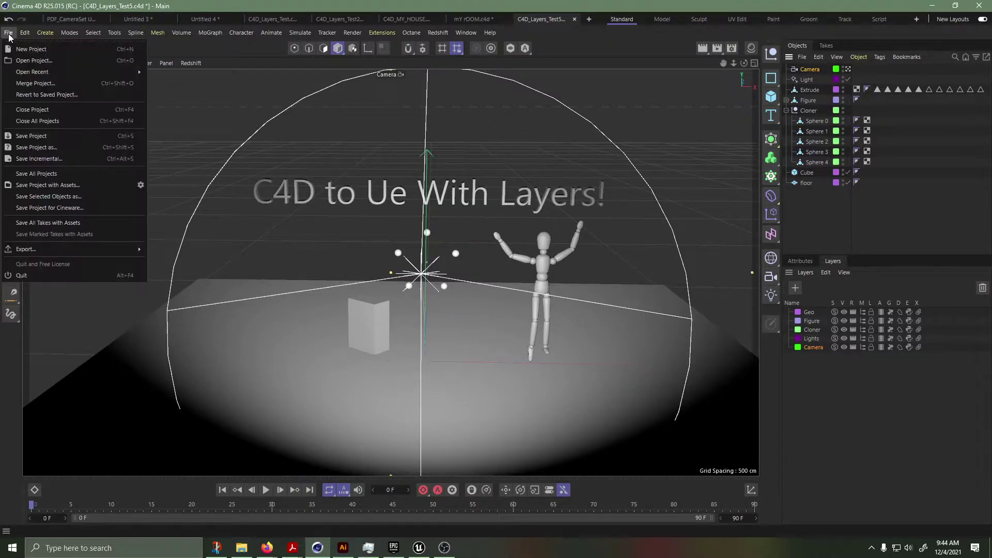
pyautogui.click(30, 126)
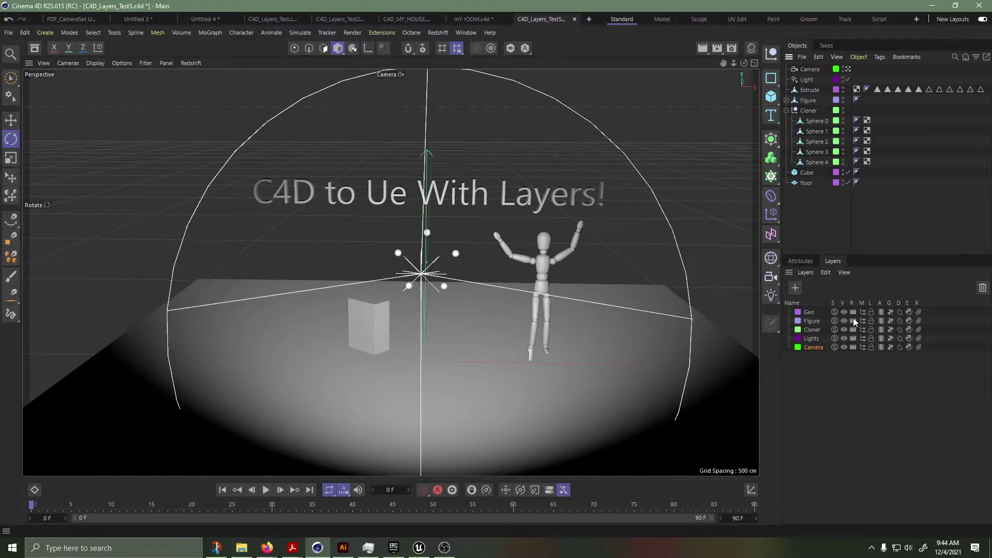
pyautogui.click(835, 312)
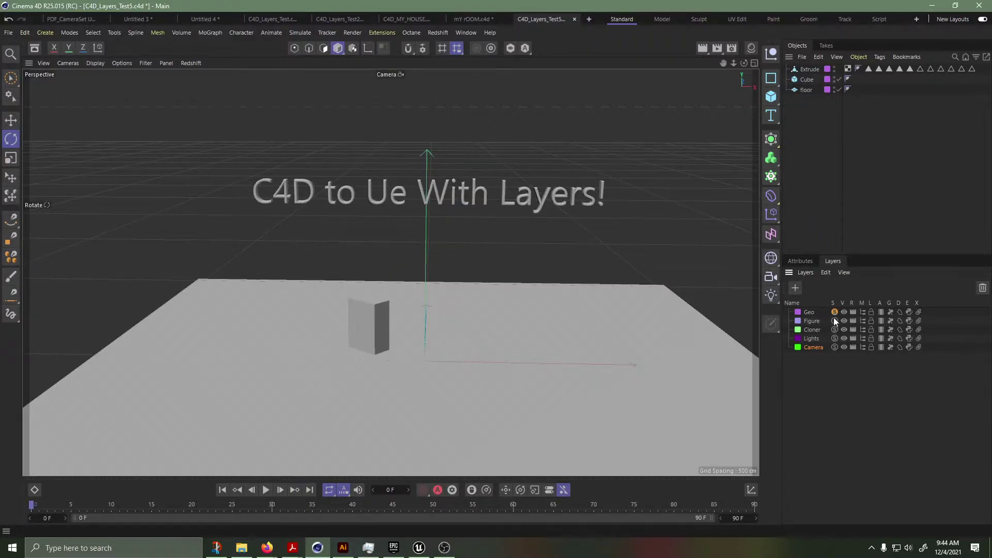
pyautogui.click(835, 311)
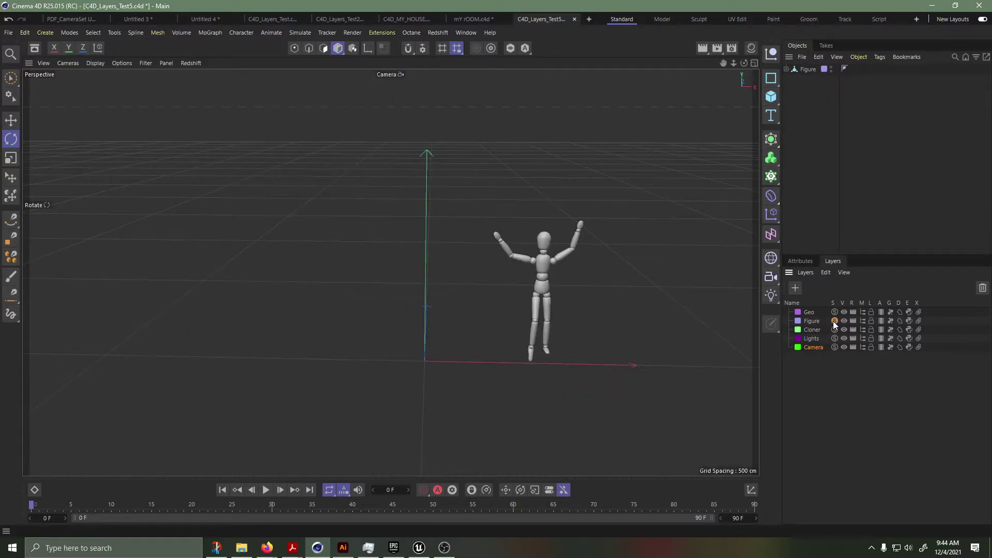
pyautogui.click(834, 320)
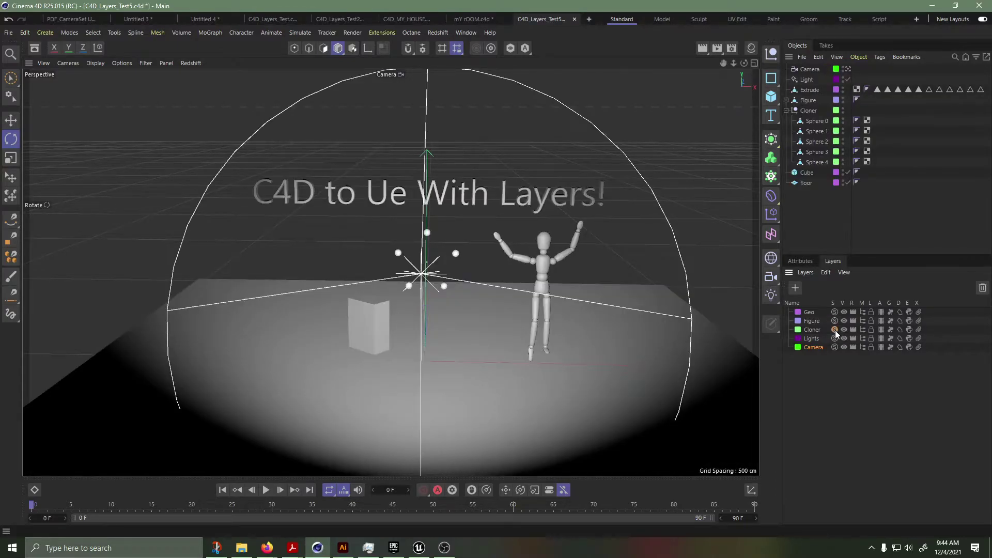
# - Solo the Cloner, Lights and Camera layers in turn, ending with the full scene visible
pyautogui.click(835, 329)
pyautogui.click(835, 330)
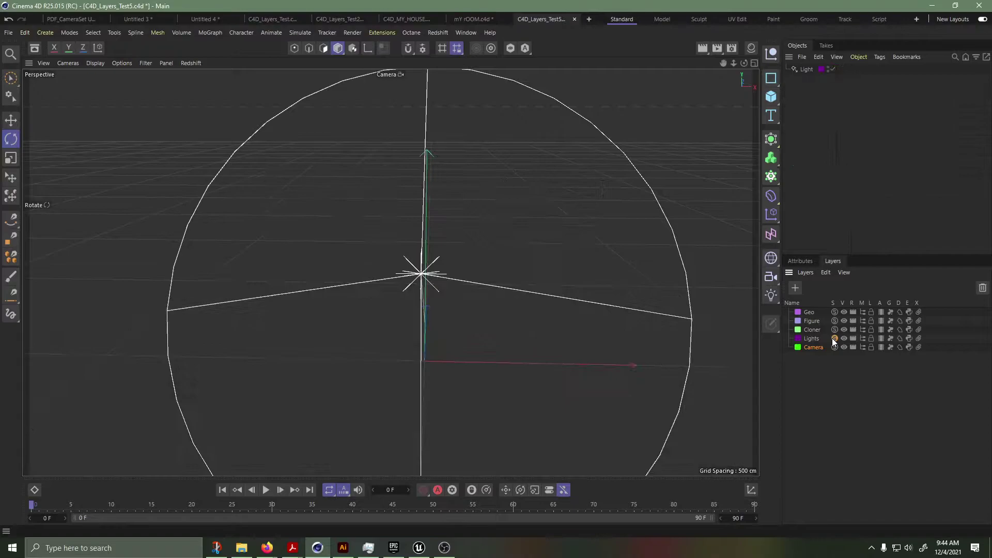
pyautogui.click(836, 340)
pyautogui.click(835, 348)
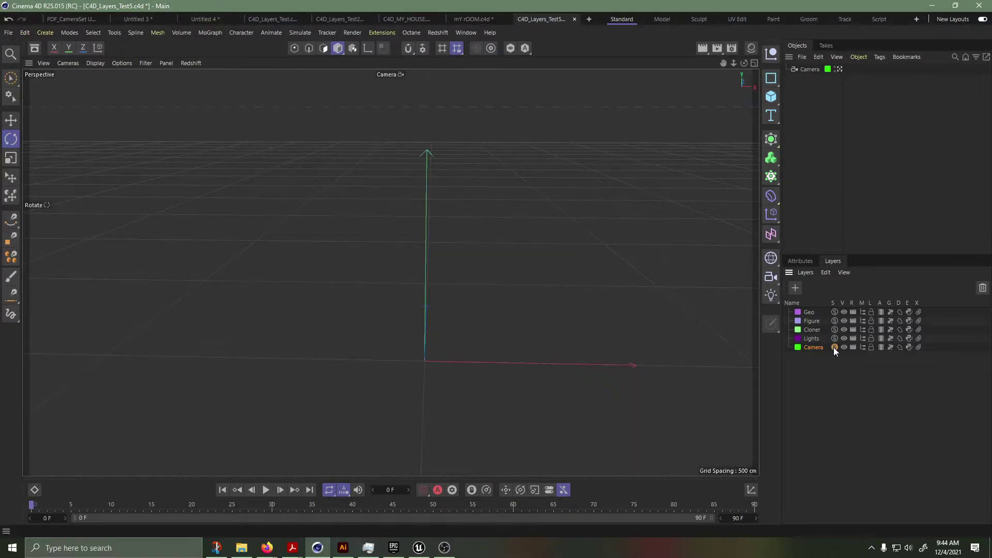
pyautogui.click(834, 348)
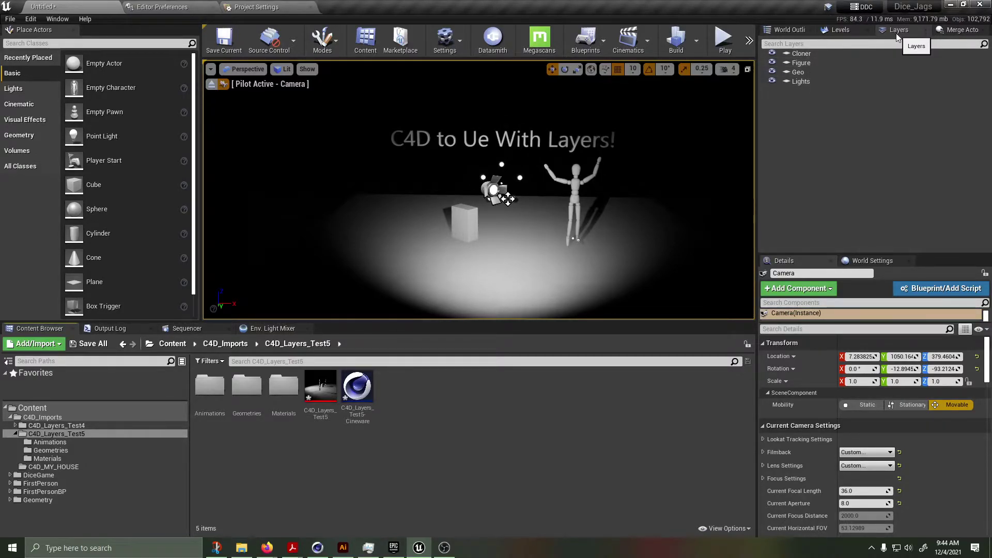
# - Look over the editor window list and preferences, then return to the level editor
pyautogui.click(56, 20)
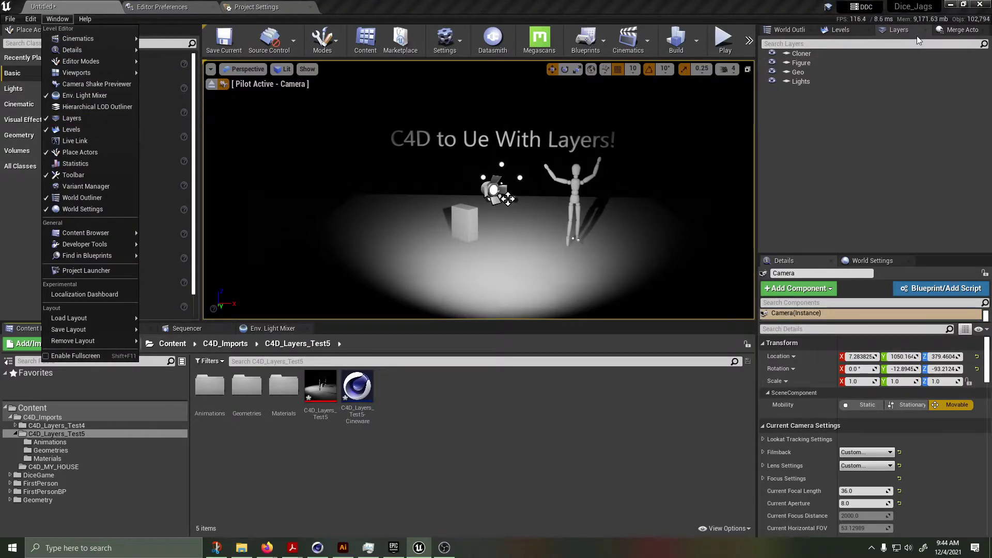
pyautogui.click(500, 70)
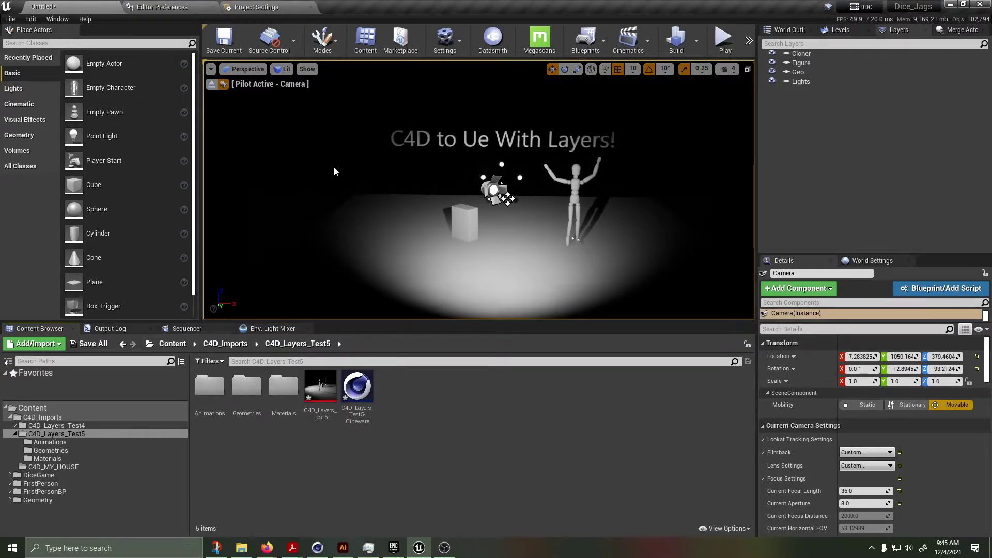
pyautogui.click(163, 8)
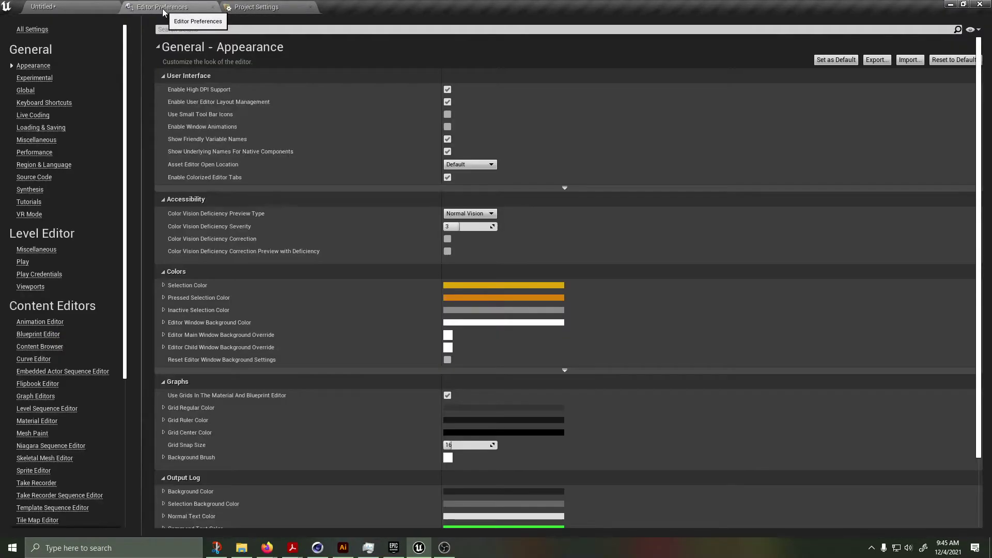
pyautogui.click(259, 7)
pyautogui.click(58, 7)
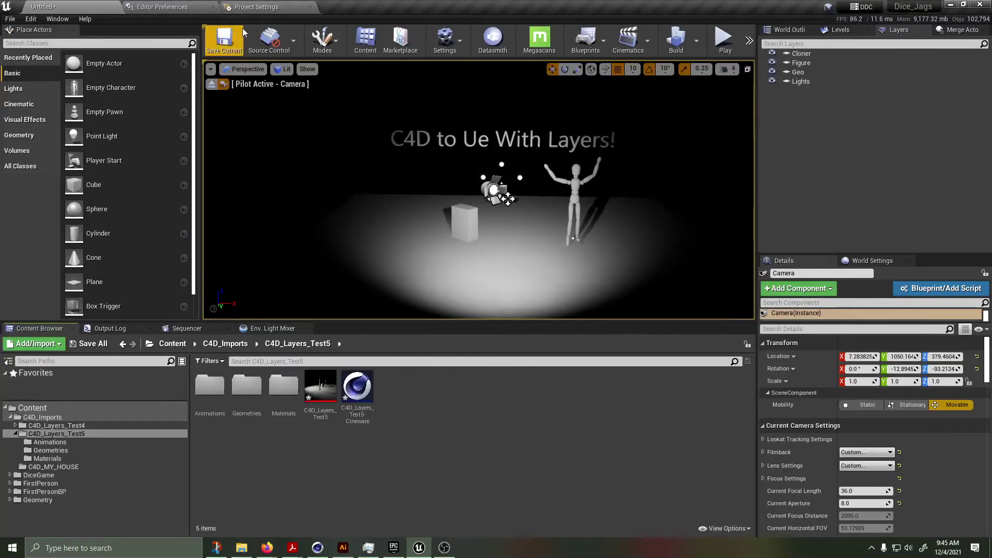
# - Browse the World Outliner, Levels, Merge Actors and World Settings panels
pyautogui.click(787, 30)
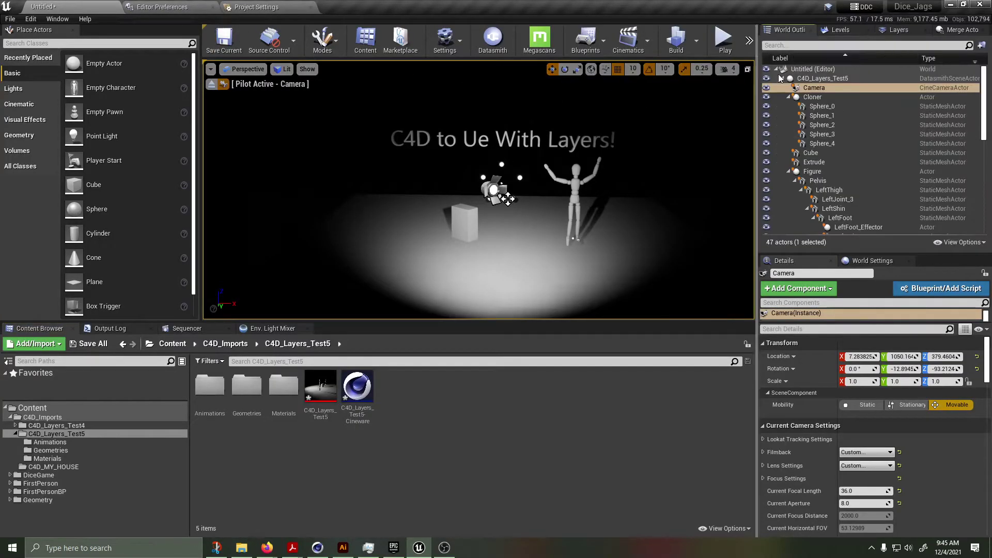
pyautogui.click(839, 31)
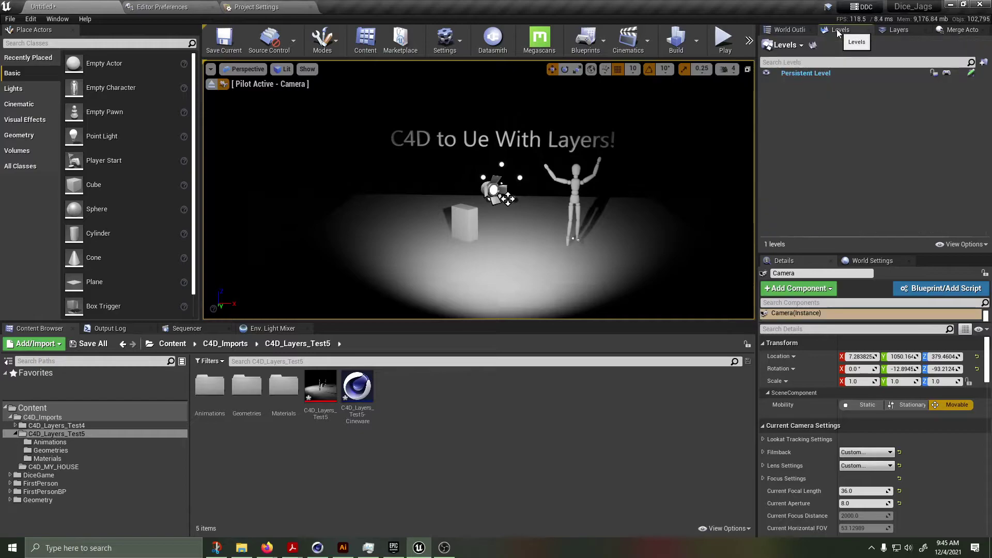
pyautogui.click(898, 31)
pyautogui.click(965, 30)
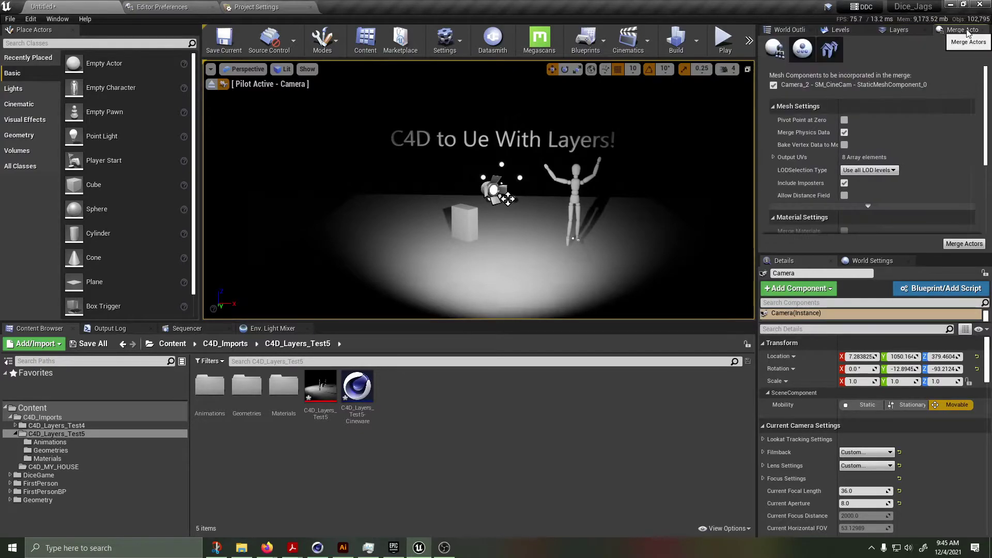
pyautogui.click(857, 264)
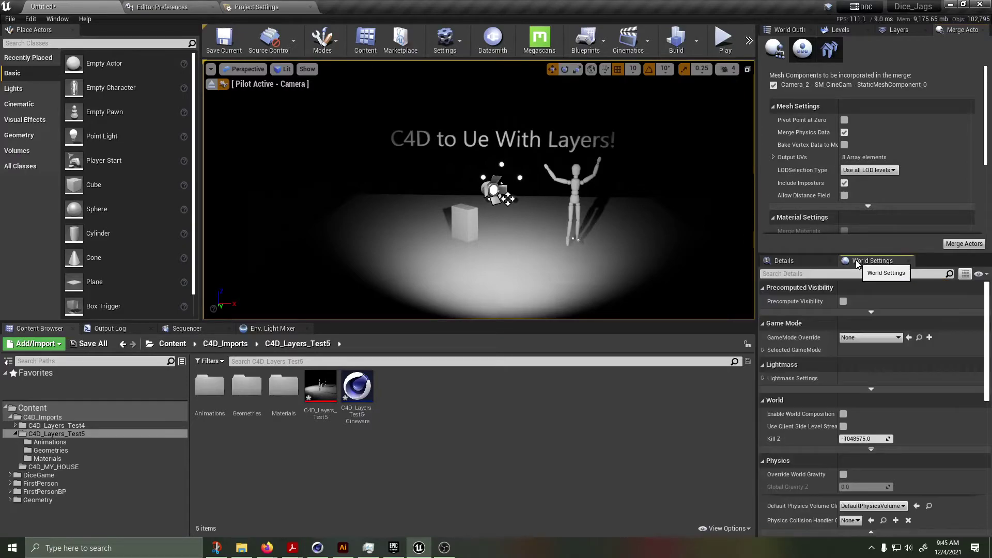
pyautogui.click(801, 264)
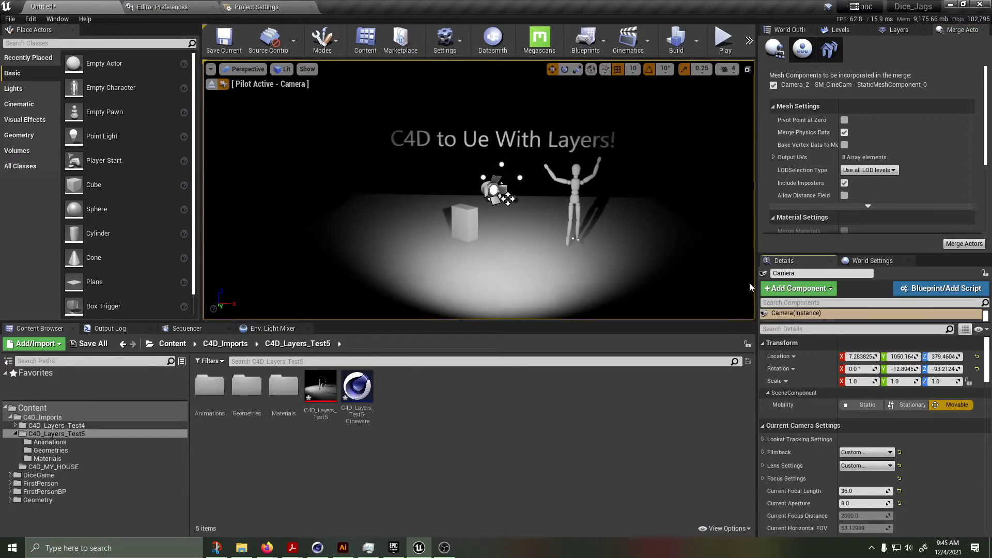
# - Check Env. Light Mixer and Output Log, then show the Content Browser and Layers list
pyautogui.click(187, 328)
pyautogui.click(261, 328)
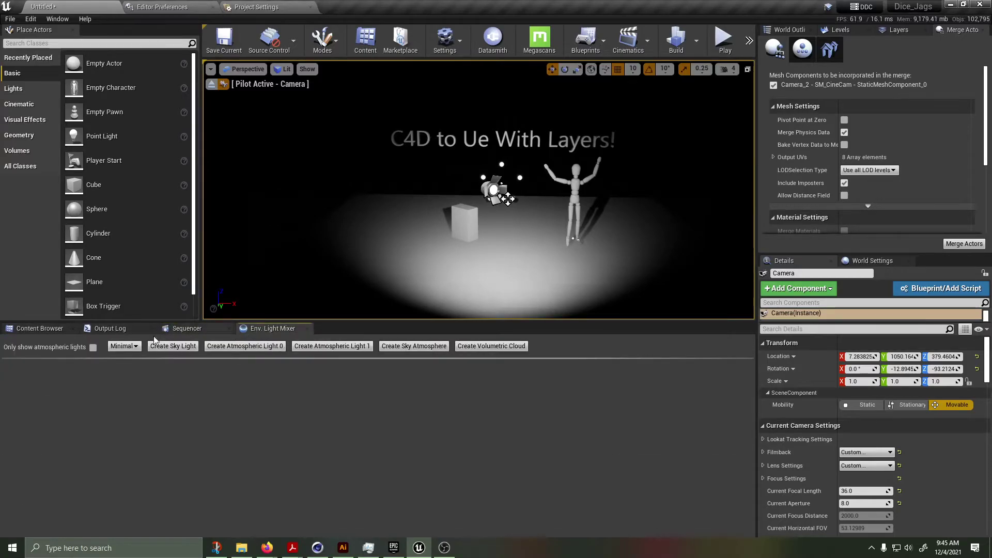
pyautogui.click(103, 330)
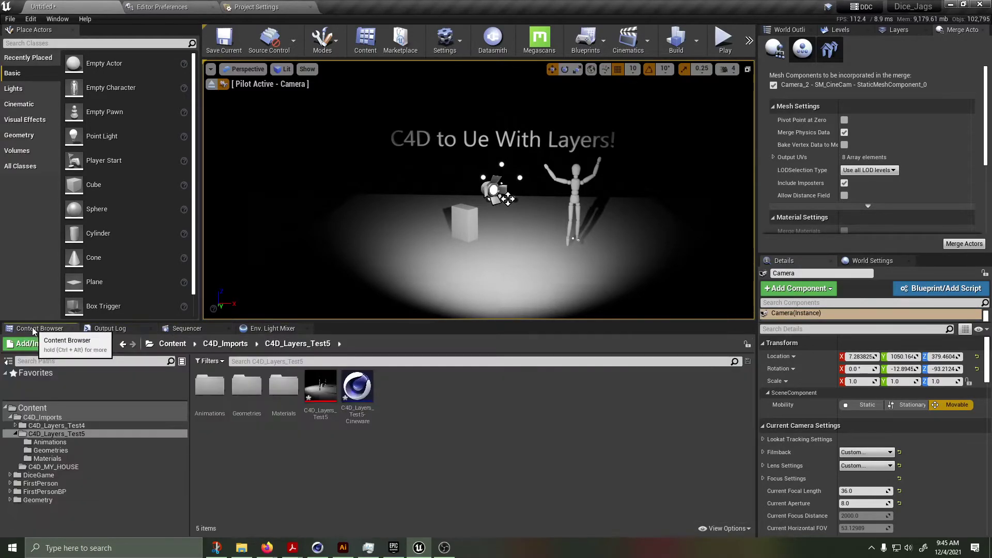
pyautogui.click(33, 328)
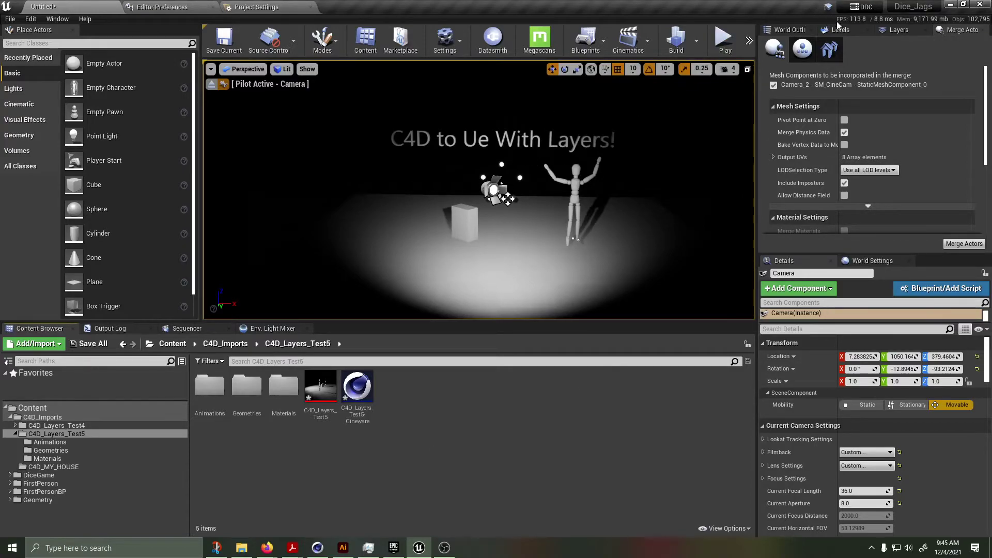
pyautogui.click(900, 29)
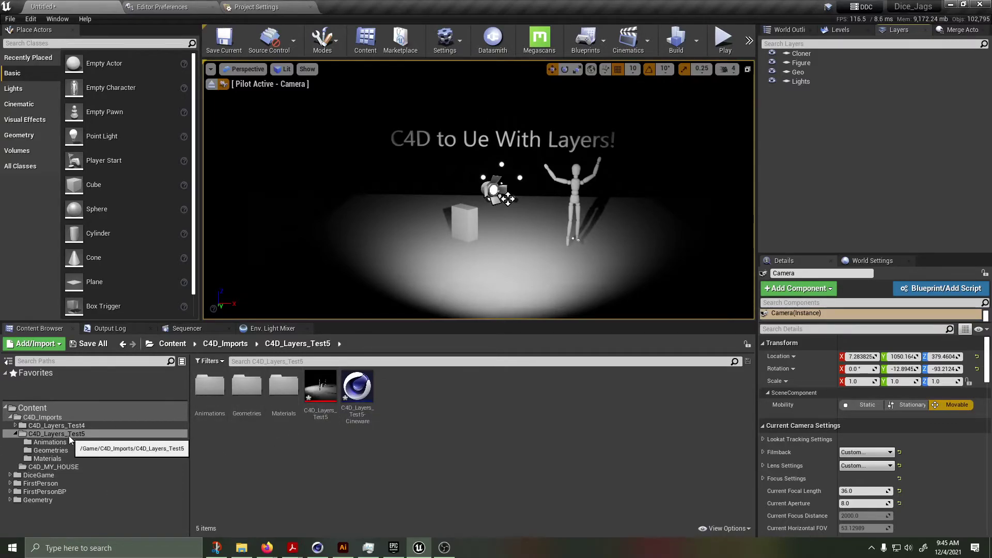
pyautogui.click(208, 398)
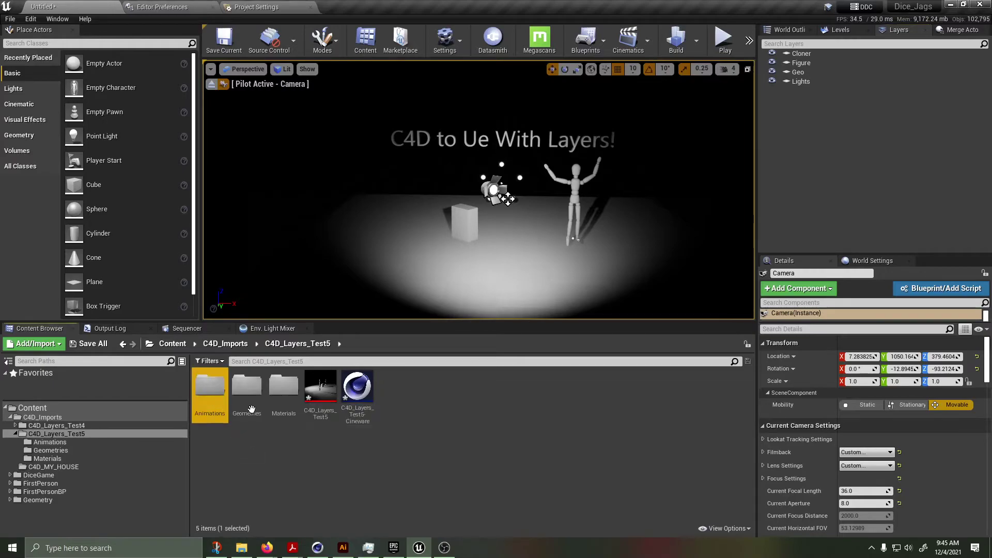
pyautogui.click(247, 388)
pyautogui.click(284, 388)
pyautogui.click(322, 387)
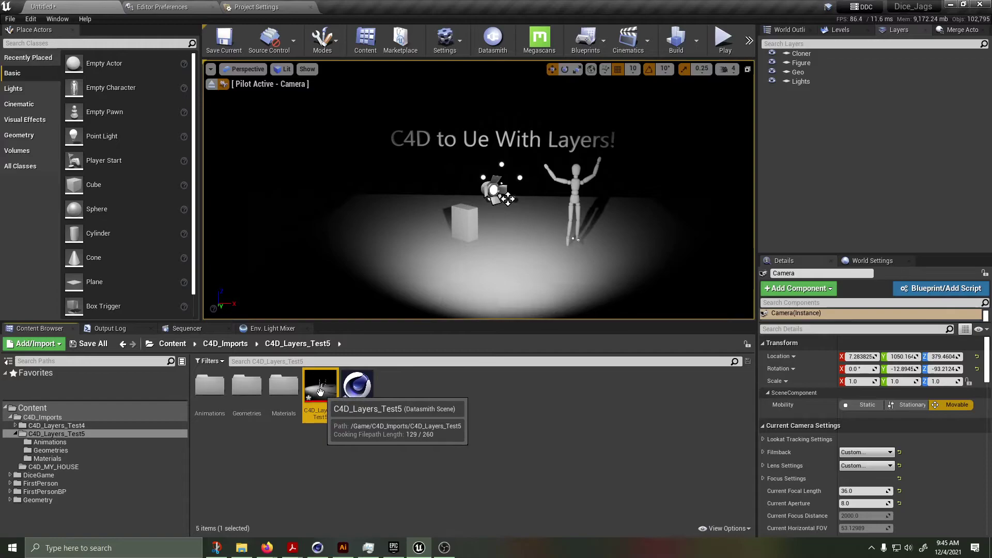
pyautogui.click(358, 395)
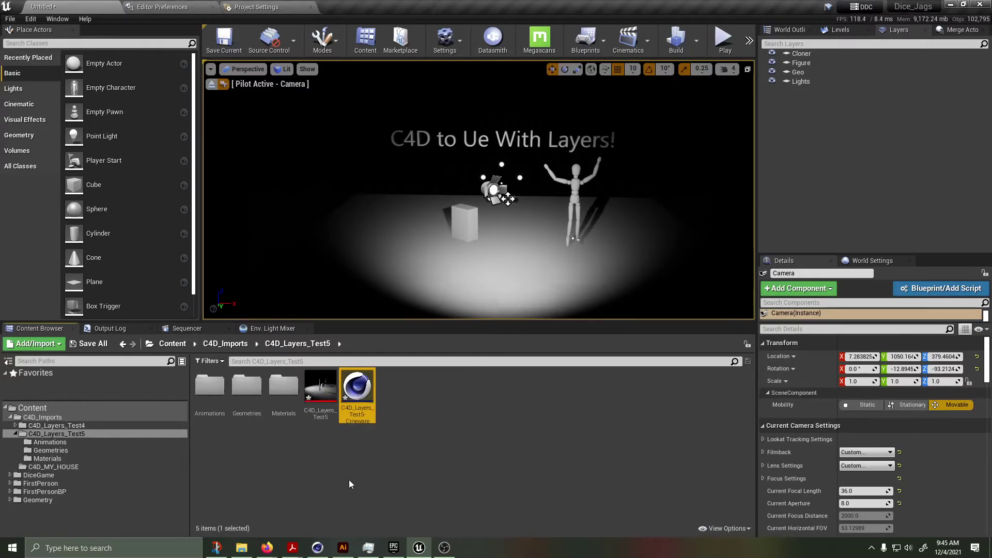
# - Reimport the C4D_Layers_Test5 Datasmith asset, accepting the Datasmith import options
pyautogui.rightClick(319, 388)
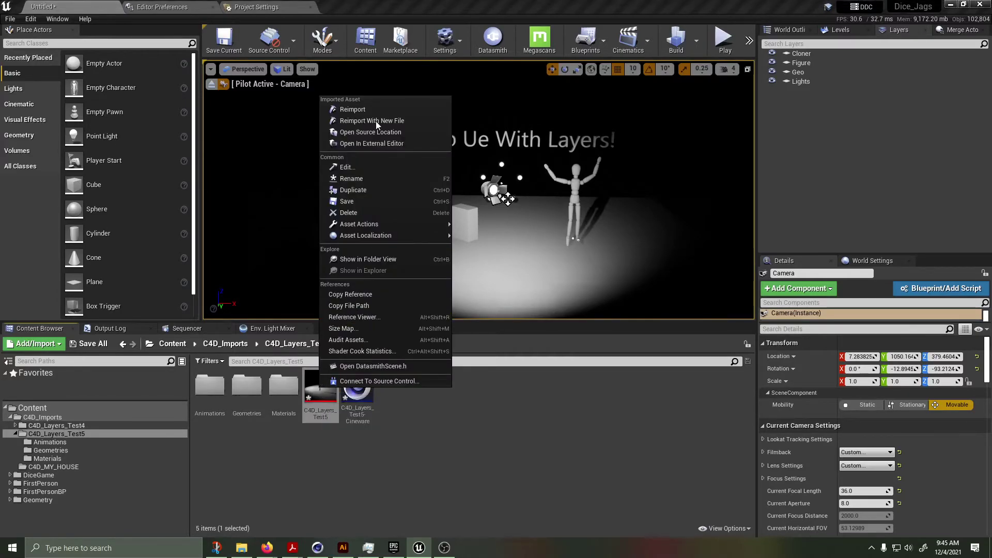
pyautogui.click(358, 110)
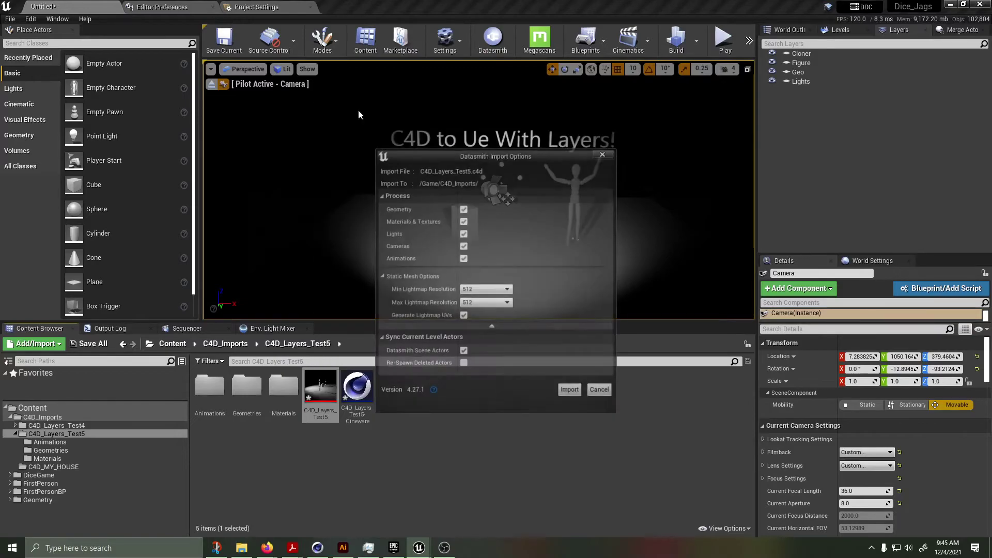
pyautogui.click(566, 386)
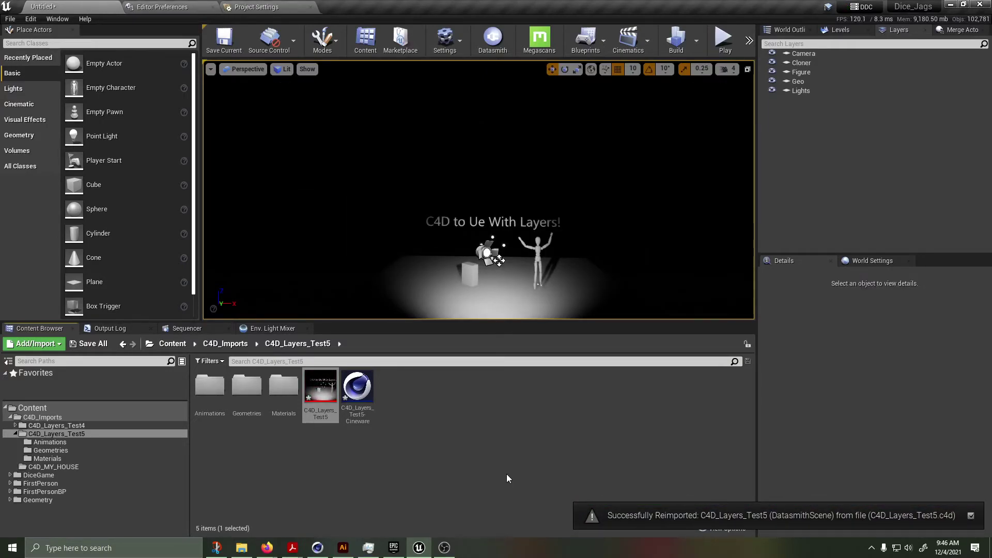
# - Select the new Camera layer and Camera actor, comparing the scene against Cinema 4D
pyautogui.click(802, 54)
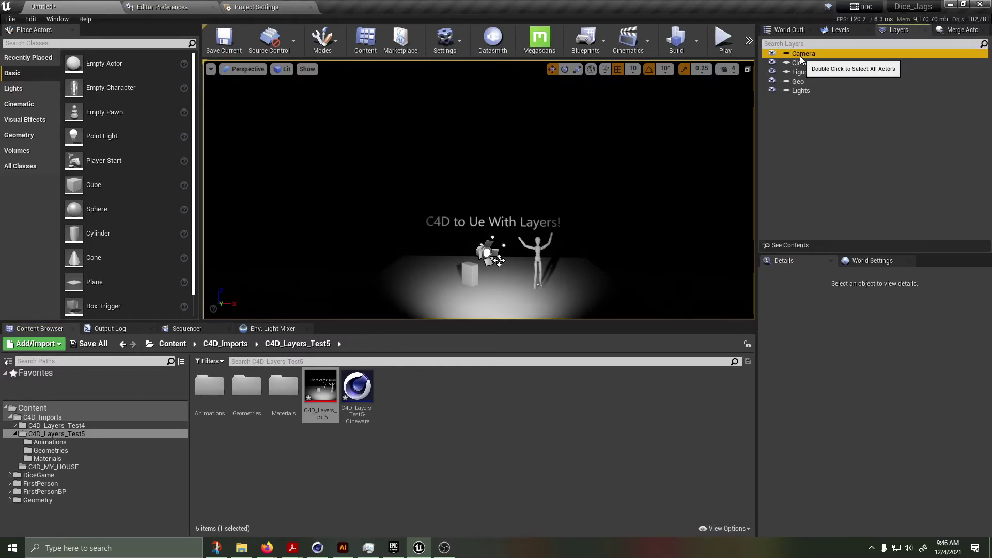
pyautogui.click(784, 33)
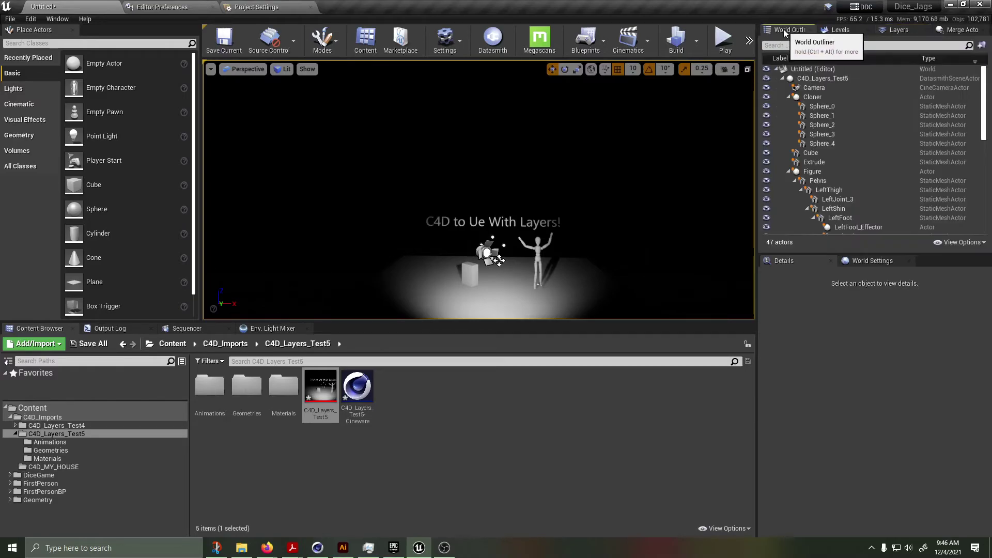
pyautogui.click(814, 88)
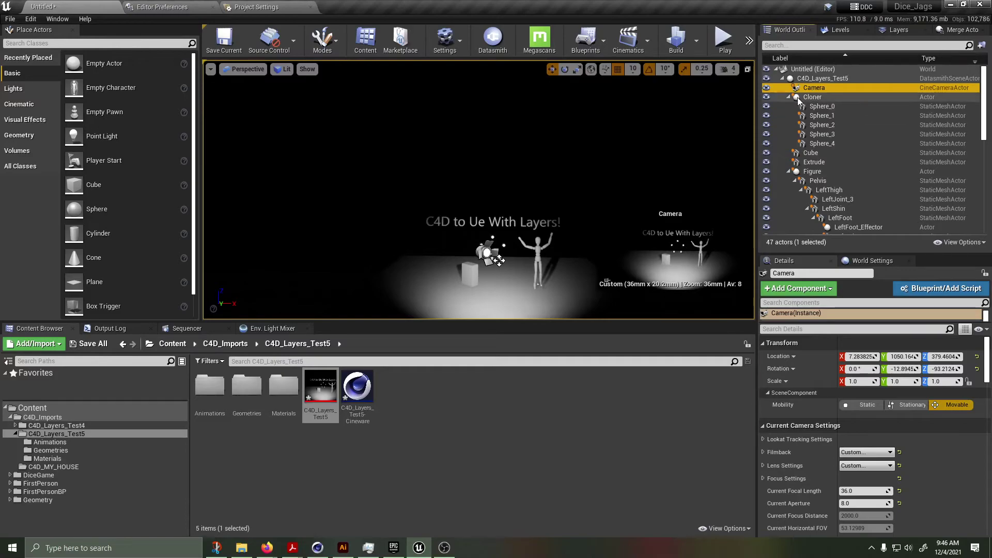
pyautogui.click(317, 549)
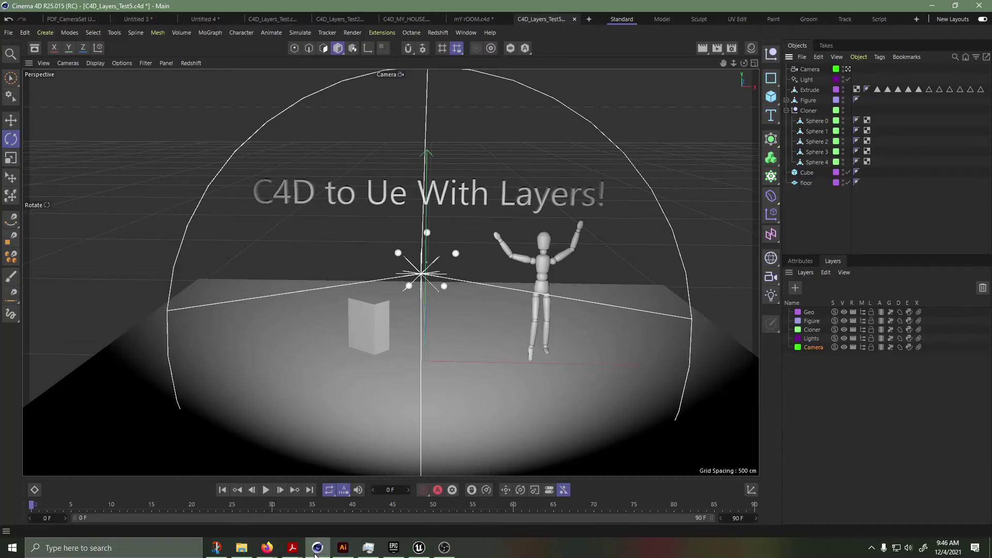
pyautogui.click(420, 549)
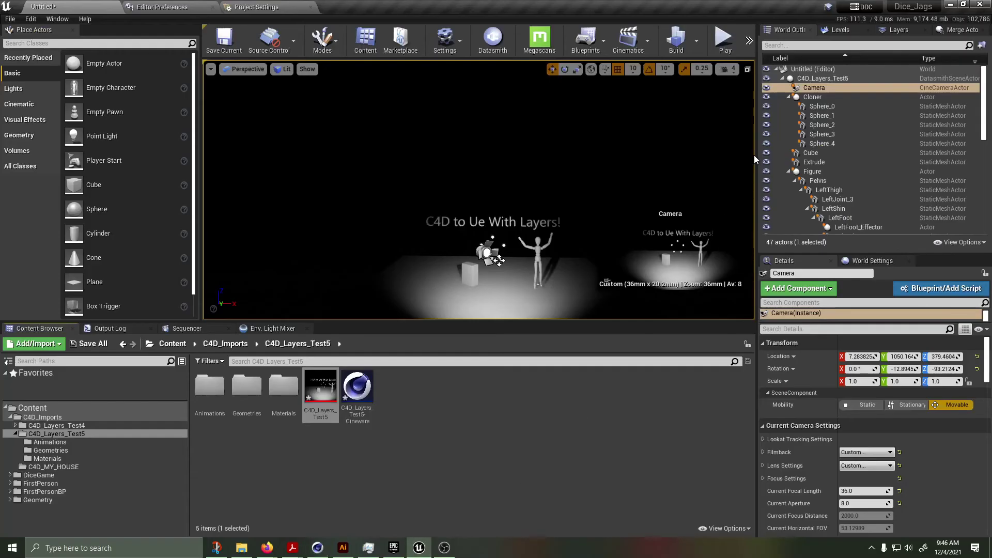
pyautogui.rightClick(810, 88)
# - Pilot the Camera, then hide and re-show the Camera layer
pyautogui.click(843, 146)
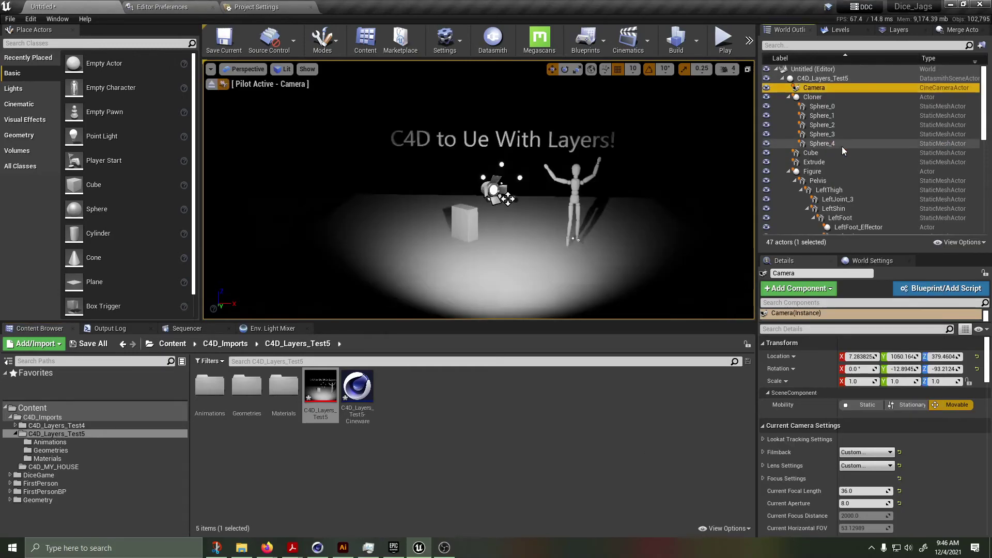
pyautogui.click(548, 466)
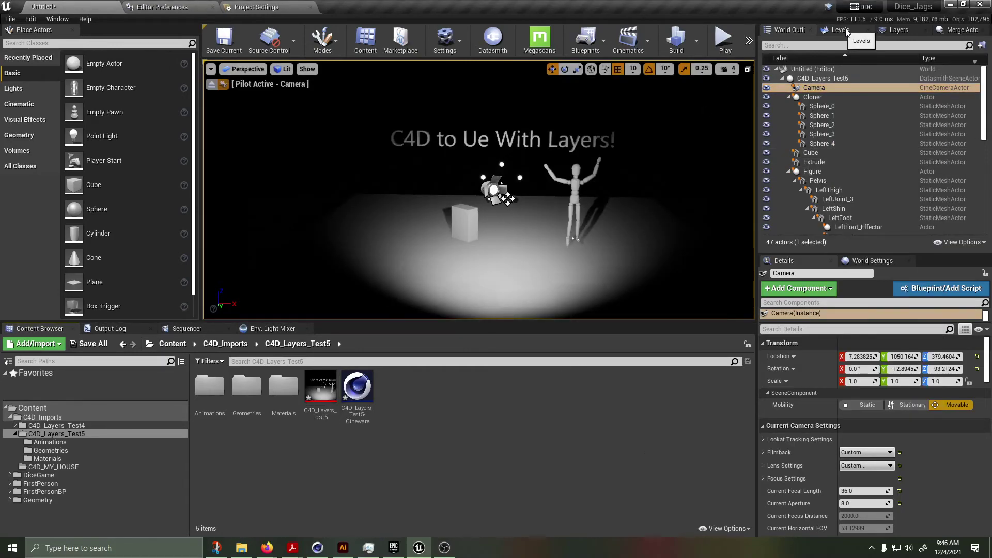
pyautogui.click(900, 30)
pyautogui.click(772, 53)
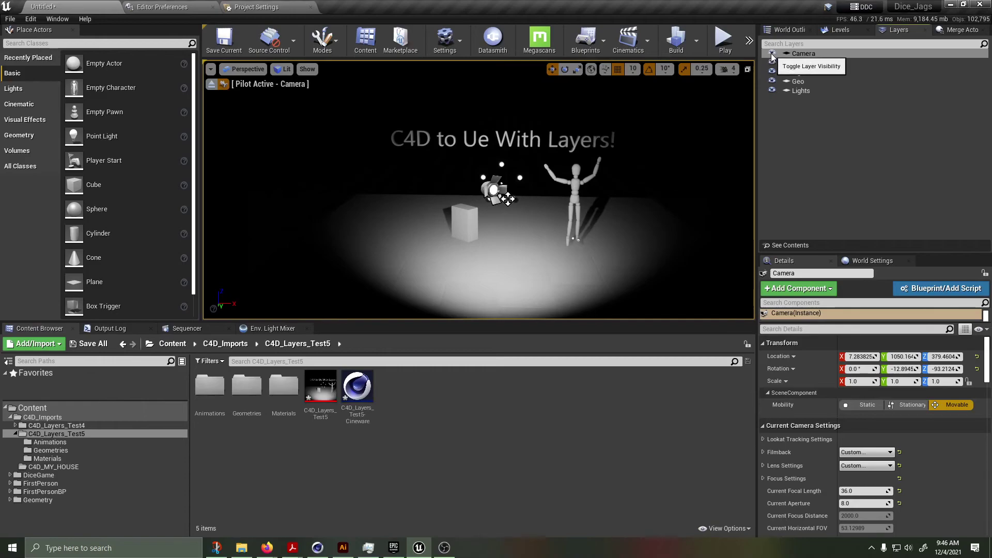
pyautogui.click(772, 54)
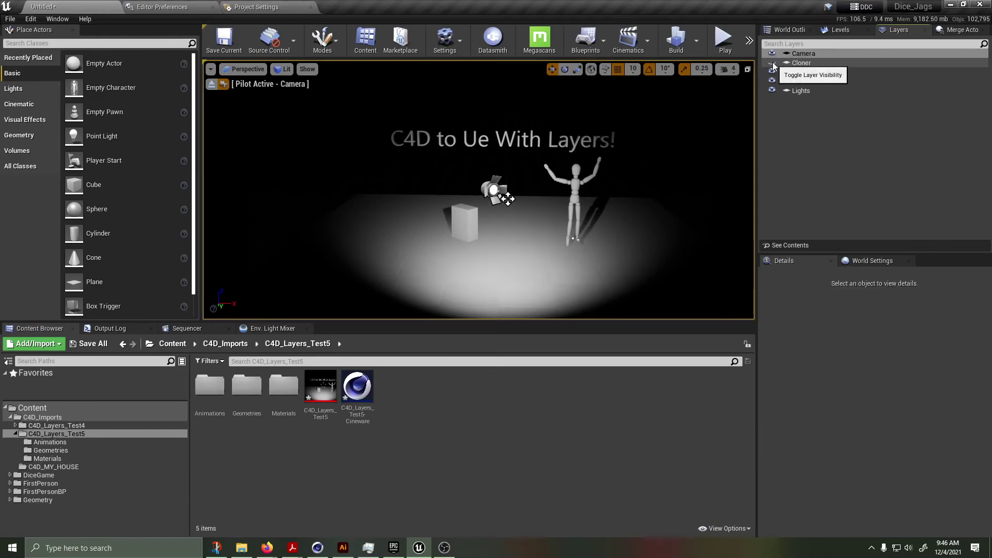
# - Turn the Figure, Geo and Lights layers off and back on
pyautogui.click(772, 72)
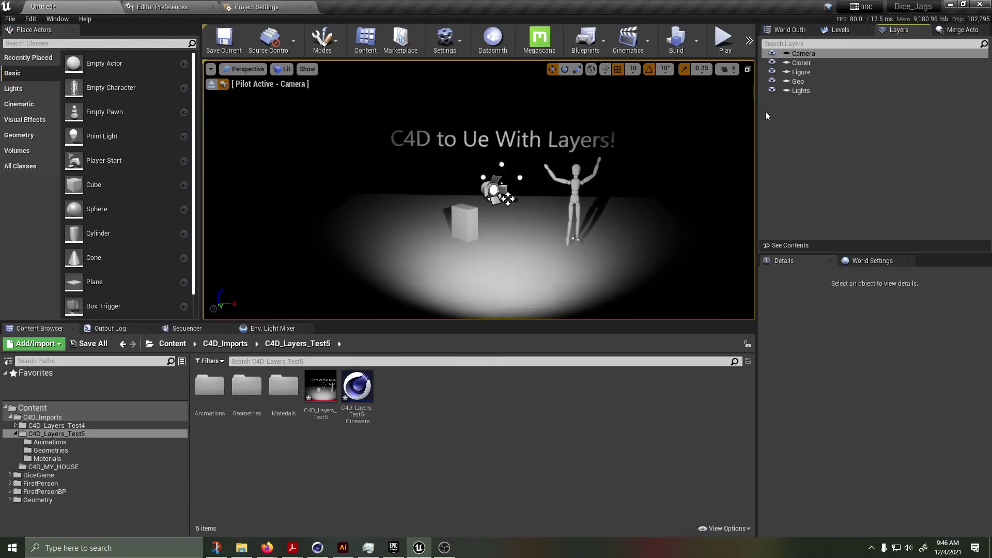
pyautogui.click(772, 82)
pyautogui.click(772, 81)
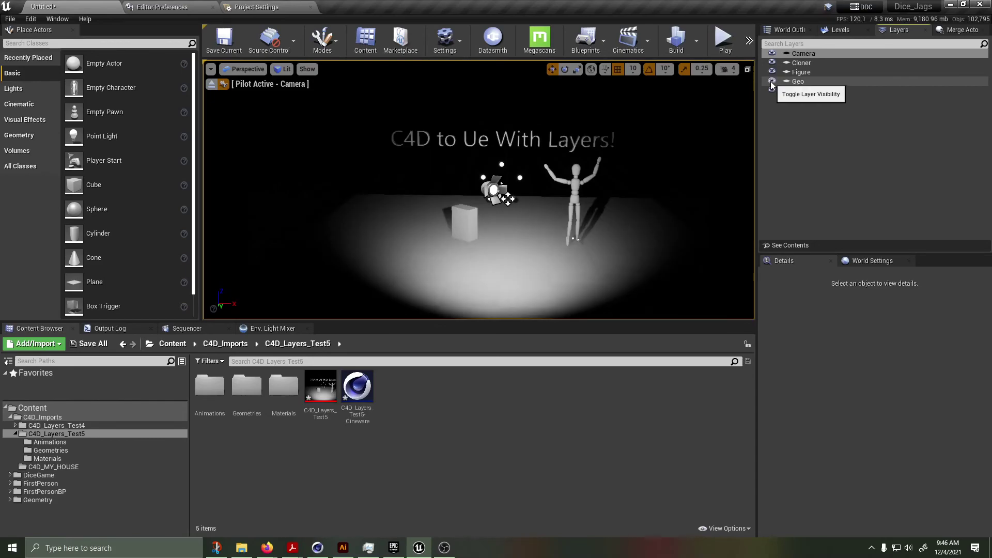
pyautogui.click(770, 89)
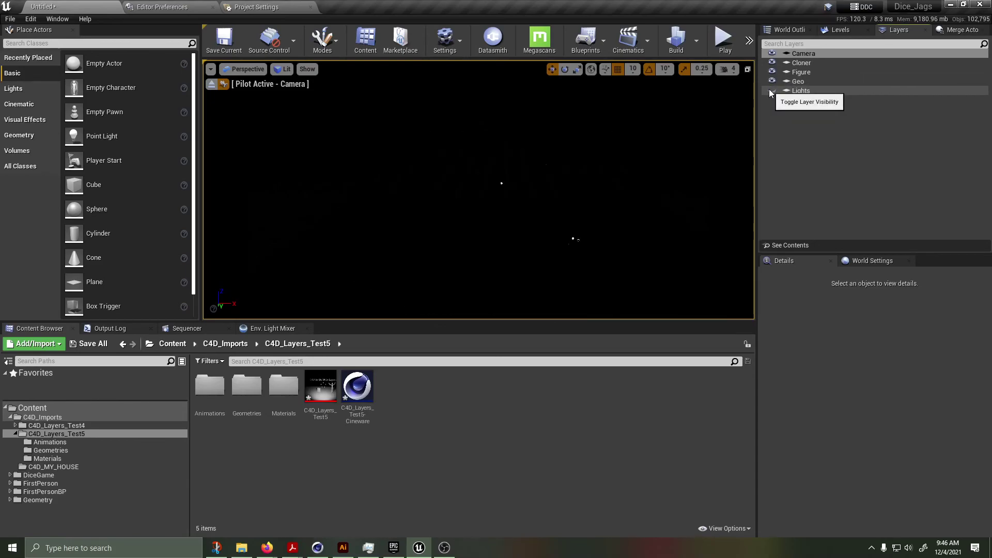
pyautogui.click(769, 90)
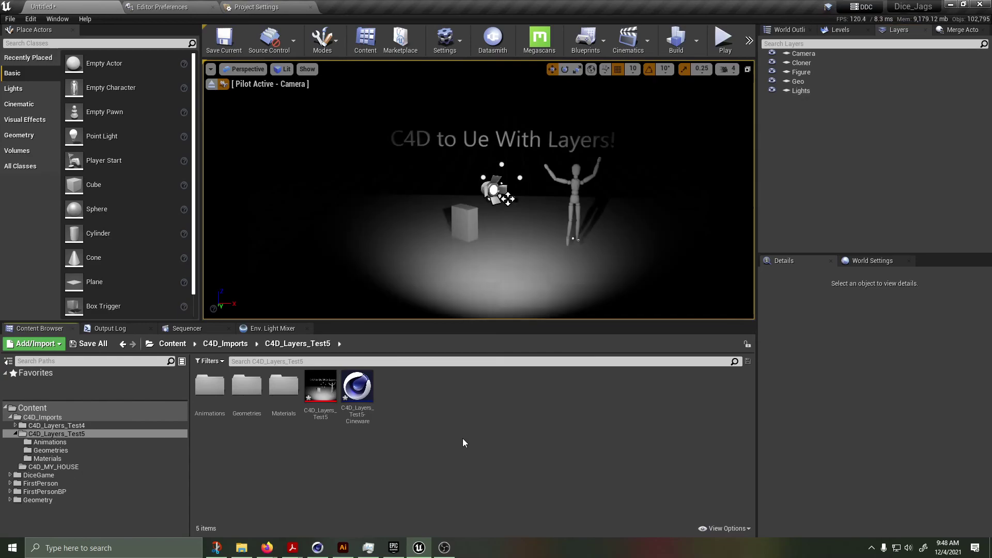